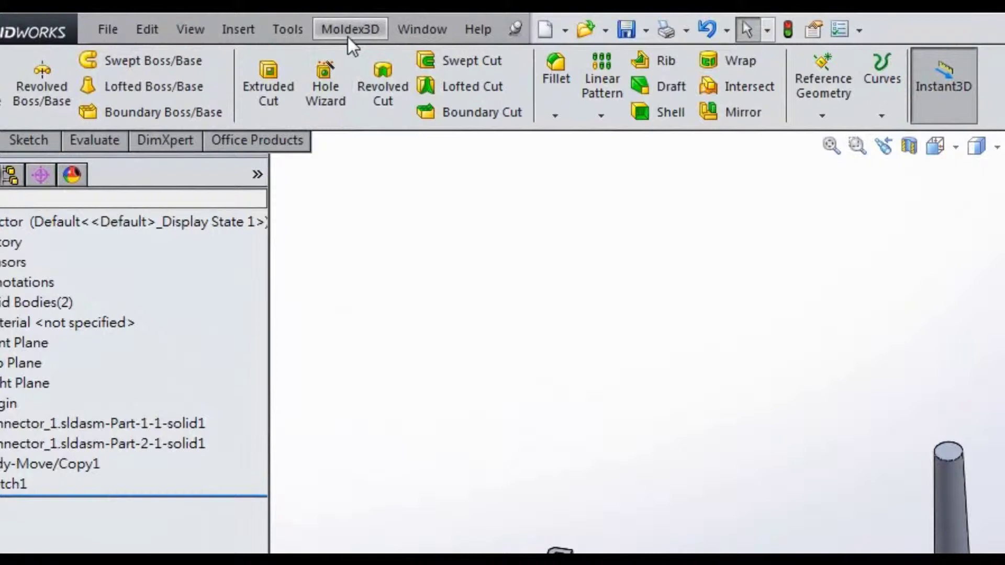
Launch the Moldex3D eDesignSYNC add-in from the Moldex3D menu
left_click(194, 21)
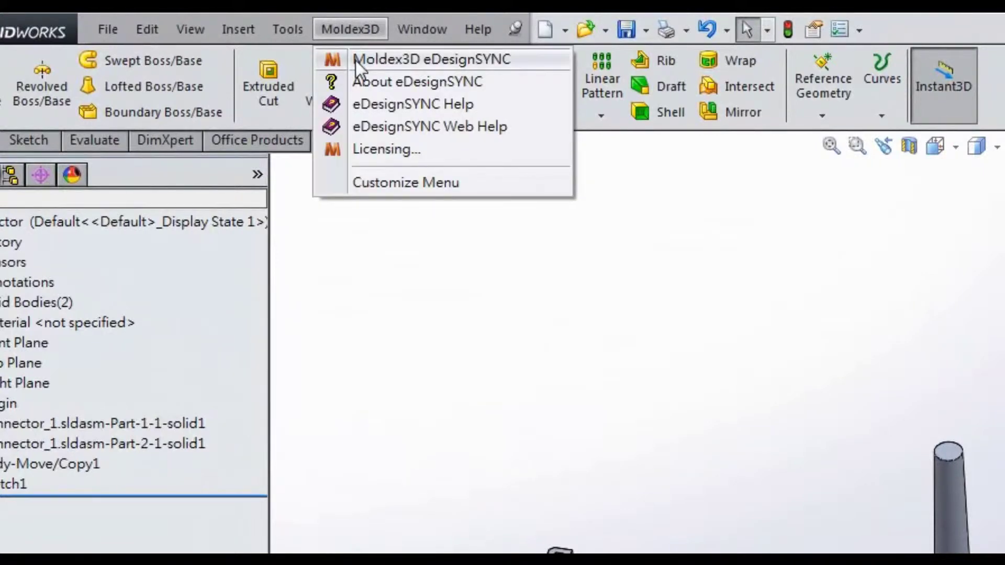
left_click(356, 60)
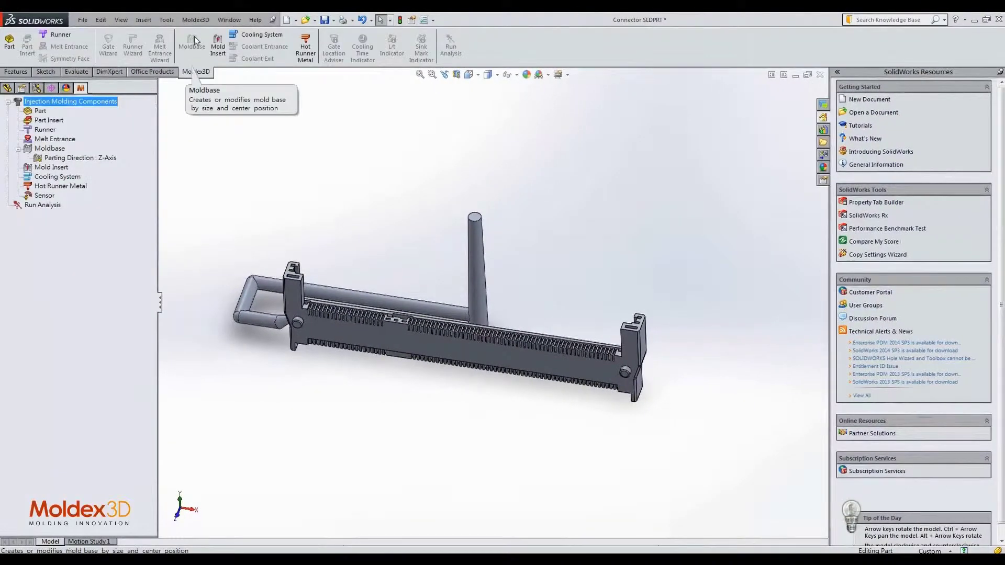
Define the connector body as the molded part
left_click(41, 111)
double_click(41, 111)
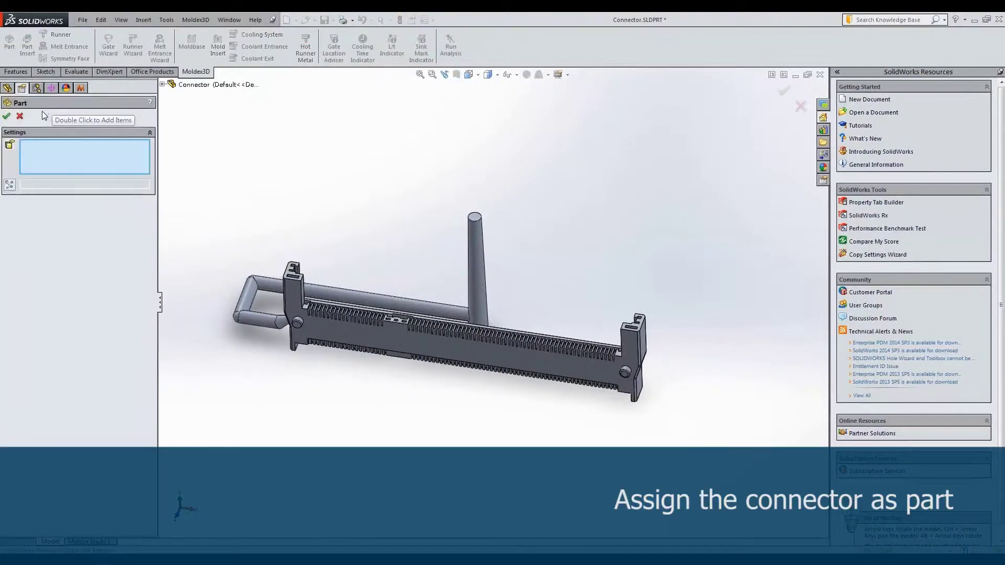
left_click(312, 316)
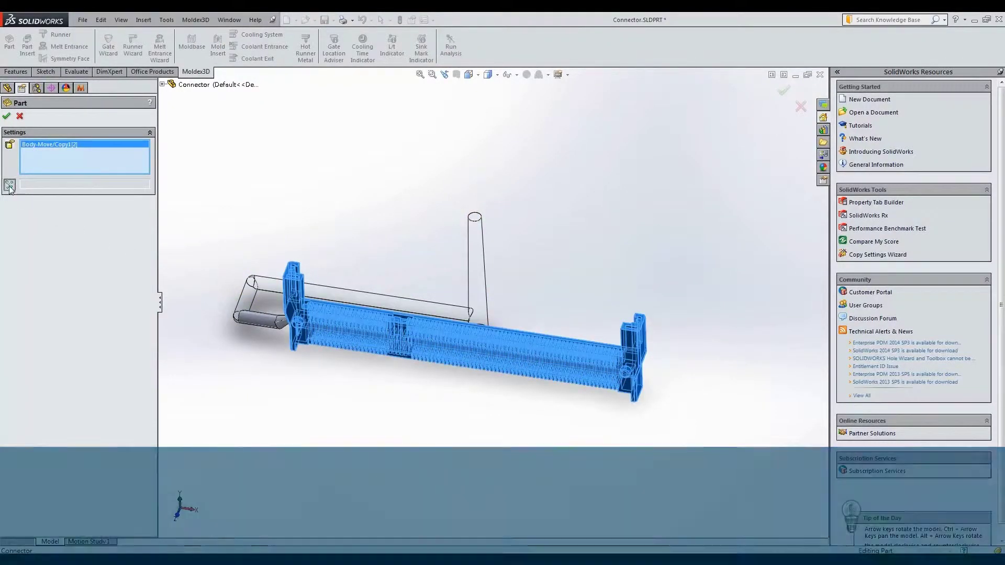
left_click(7, 115)
Assign TICONA's LCP grade VECTRA E130i as the part material and finish the part
left_click(148, 123)
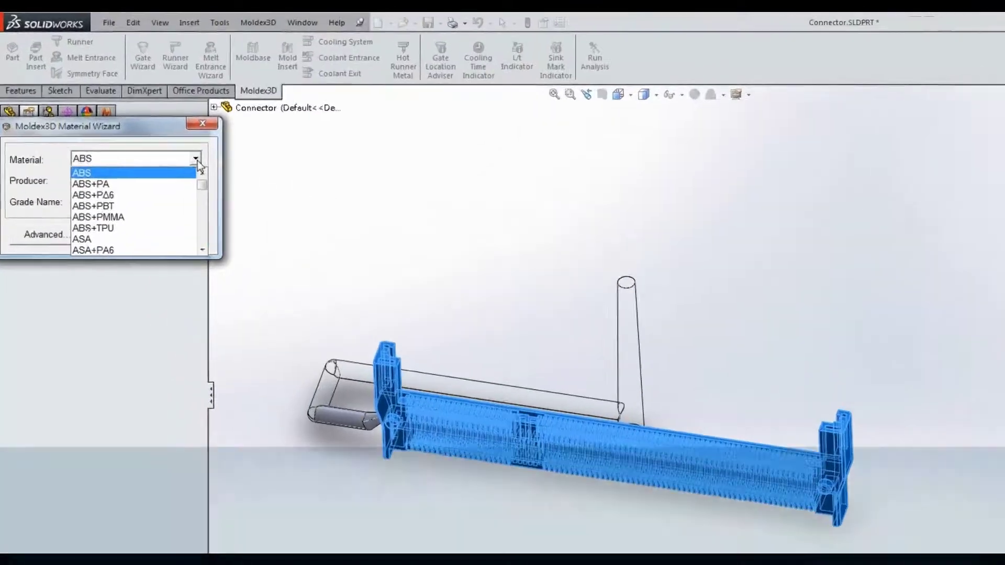
left_click_drag(152, 147, 153, 152)
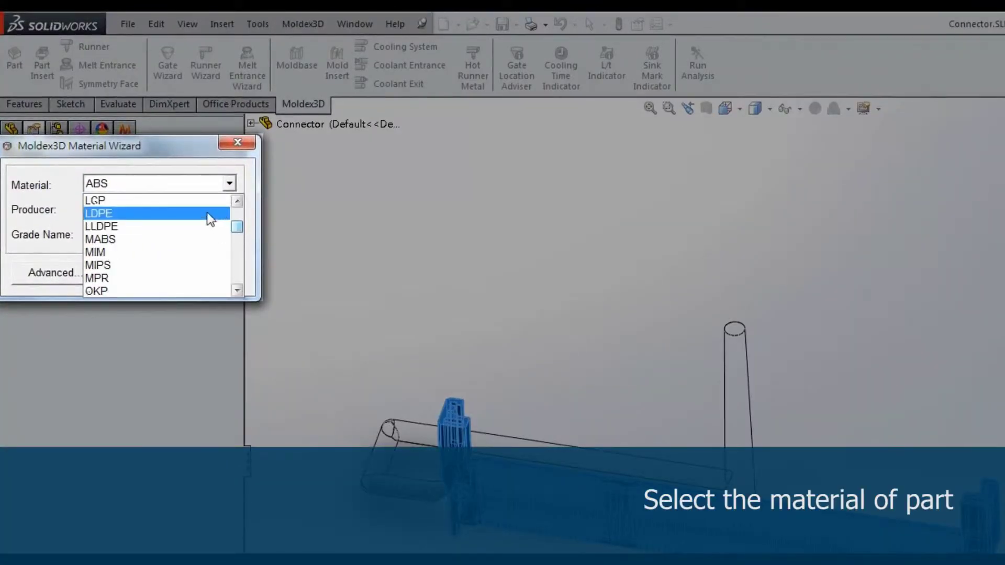
left_click(209, 201)
left_click(229, 210)
left_click_drag(235, 240, 229, 285)
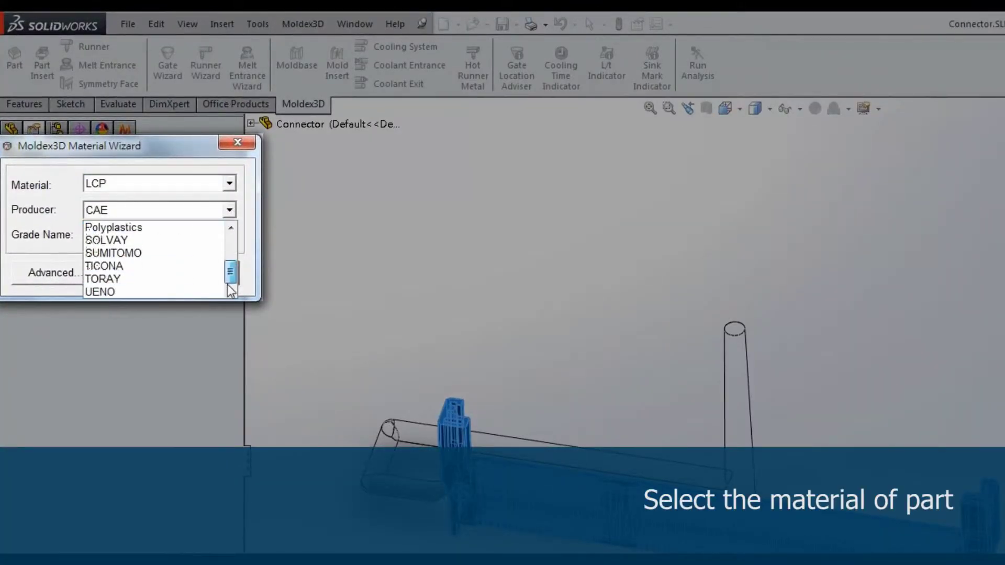
left_click(180, 265)
left_click(230, 236)
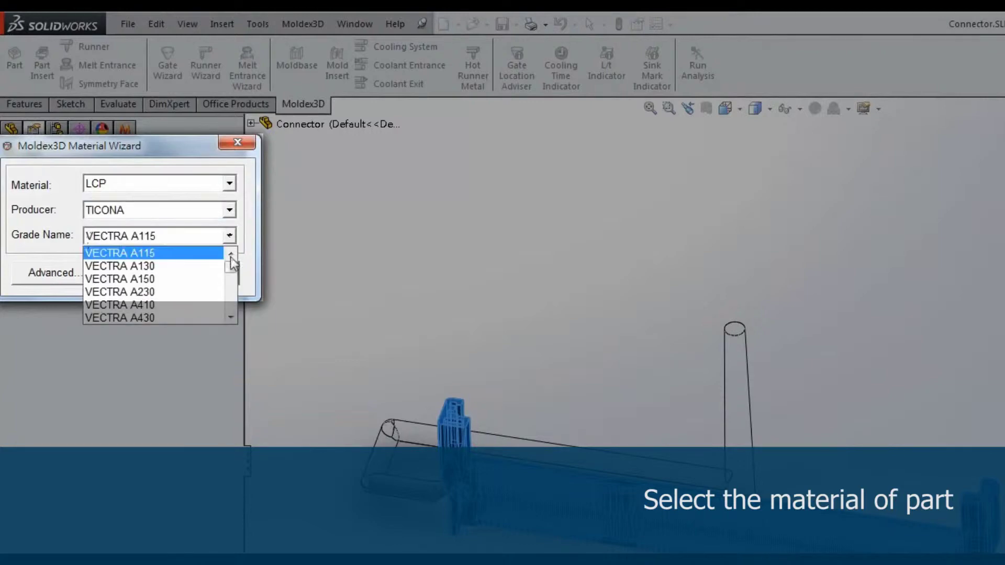
left_click_drag(230, 260, 230, 284)
left_click(210, 290)
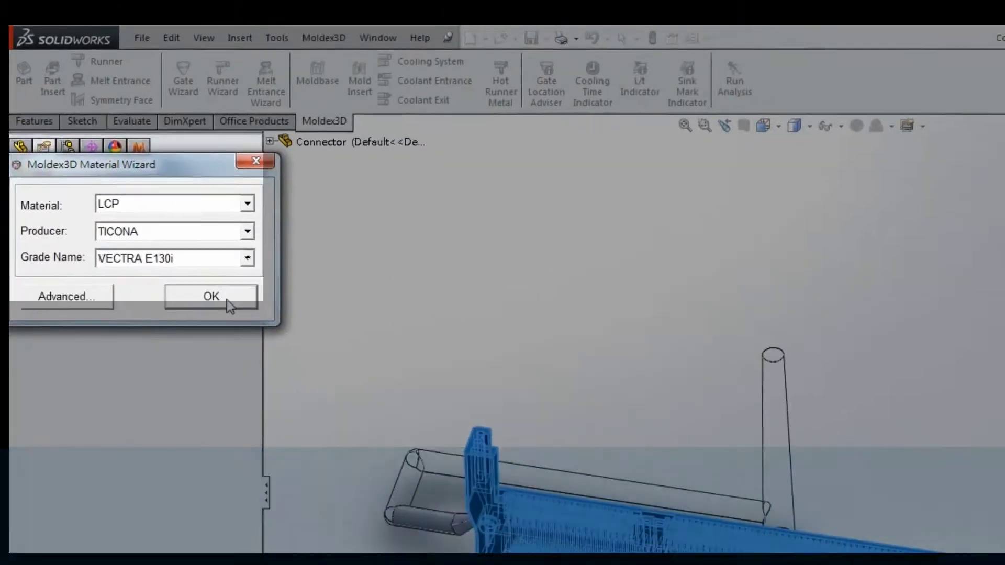
left_click(210, 275)
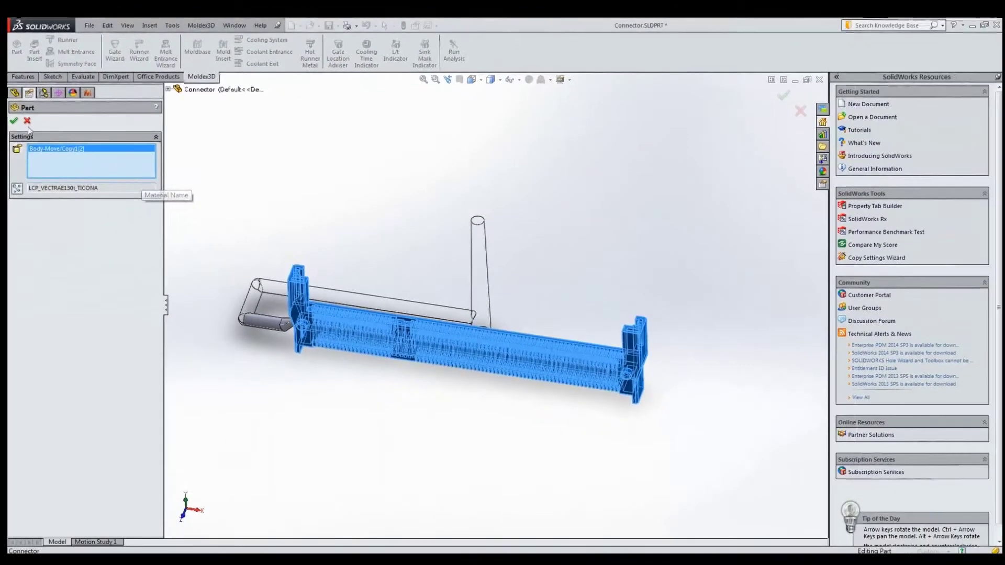
left_click(14, 122)
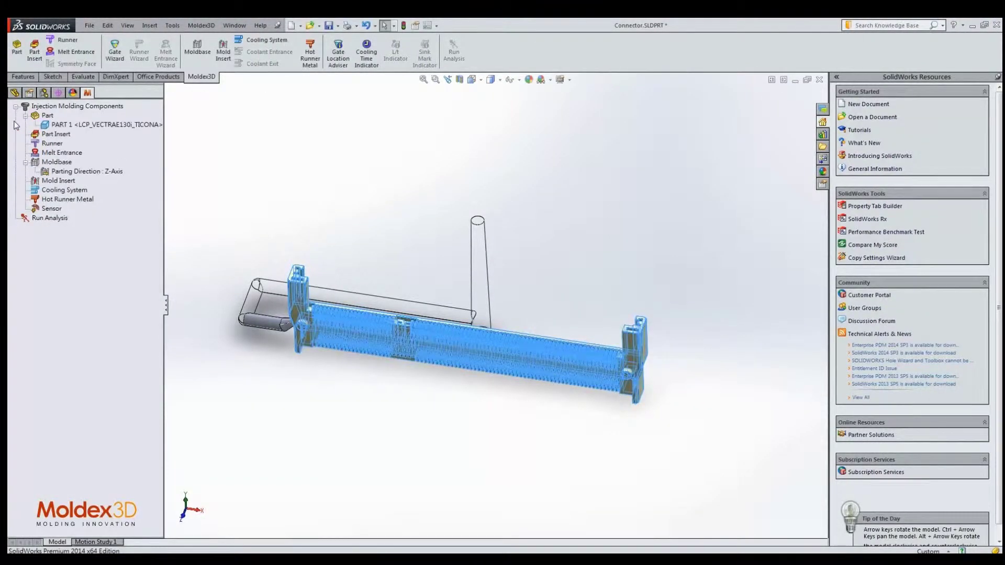
Define the loop and sprue body as a solid cold runner
double_click(46, 144)
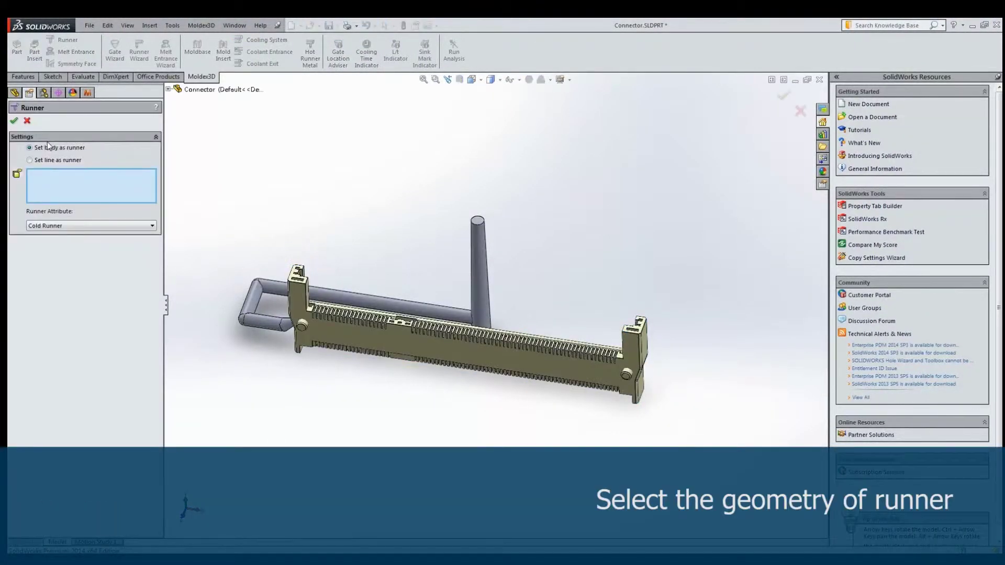
left_click(479, 303)
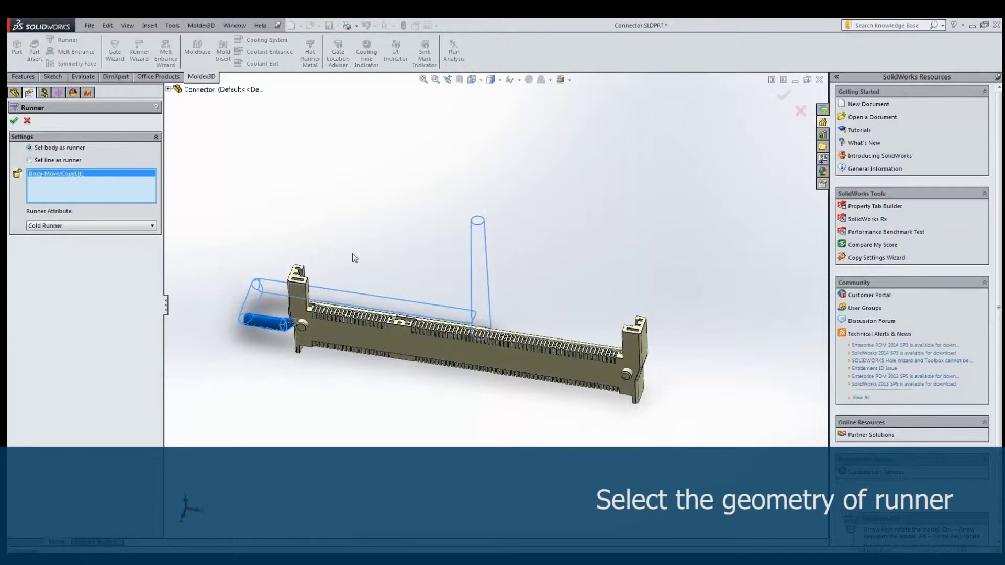
left_click(14, 122)
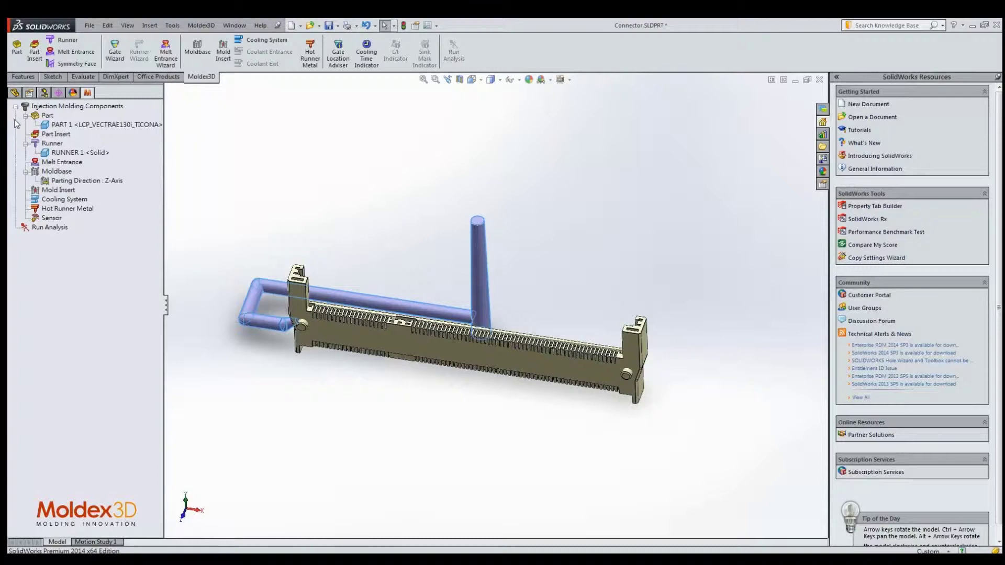
Place the melt entrance on the sprue's top end face
double_click(60, 163)
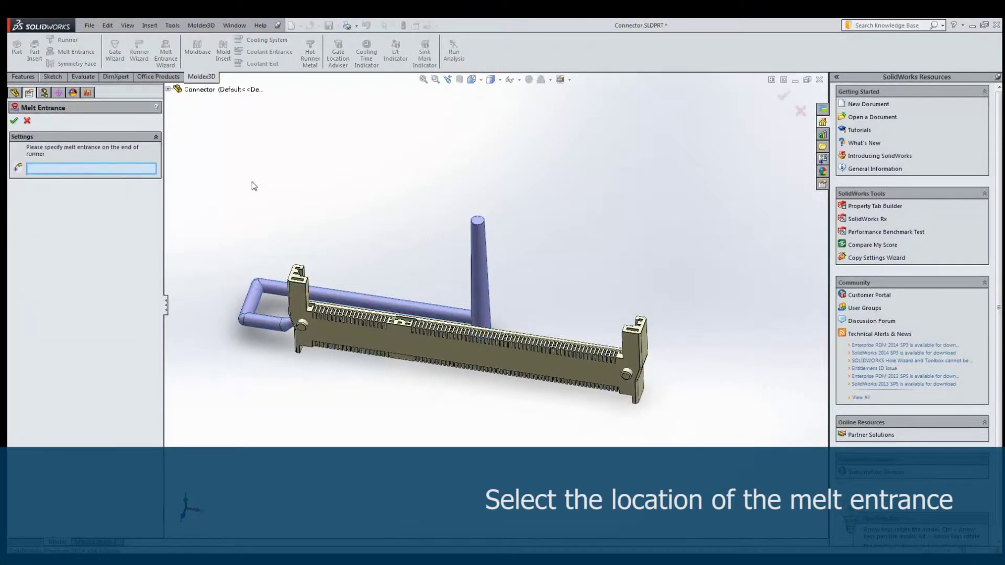
left_click(478, 223)
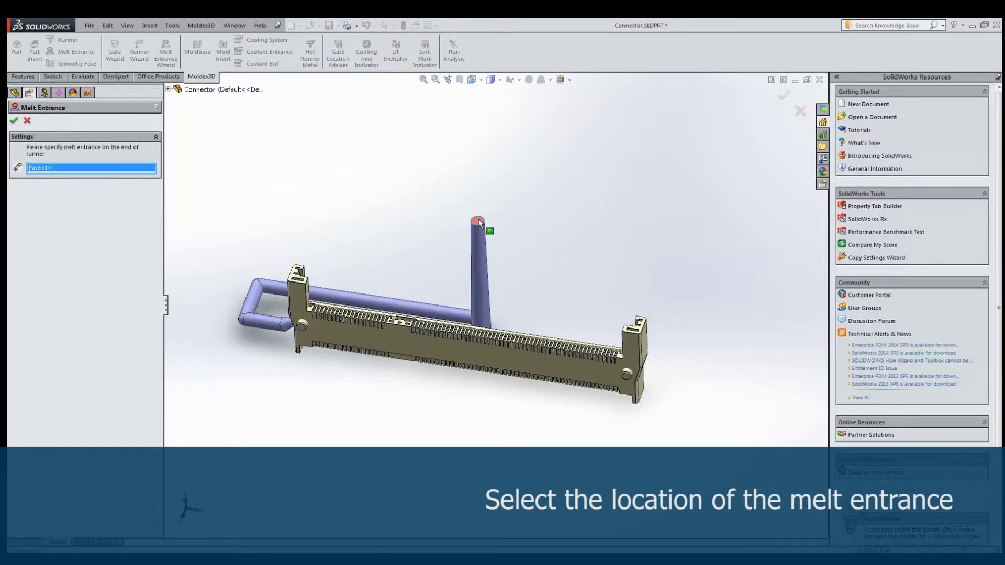
left_click(13, 121)
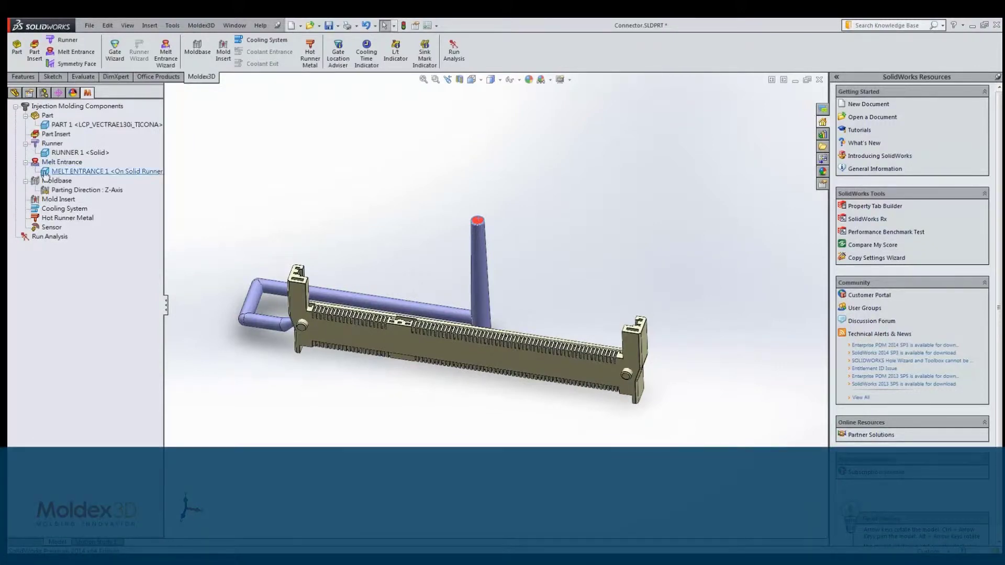
left_click(58, 181)
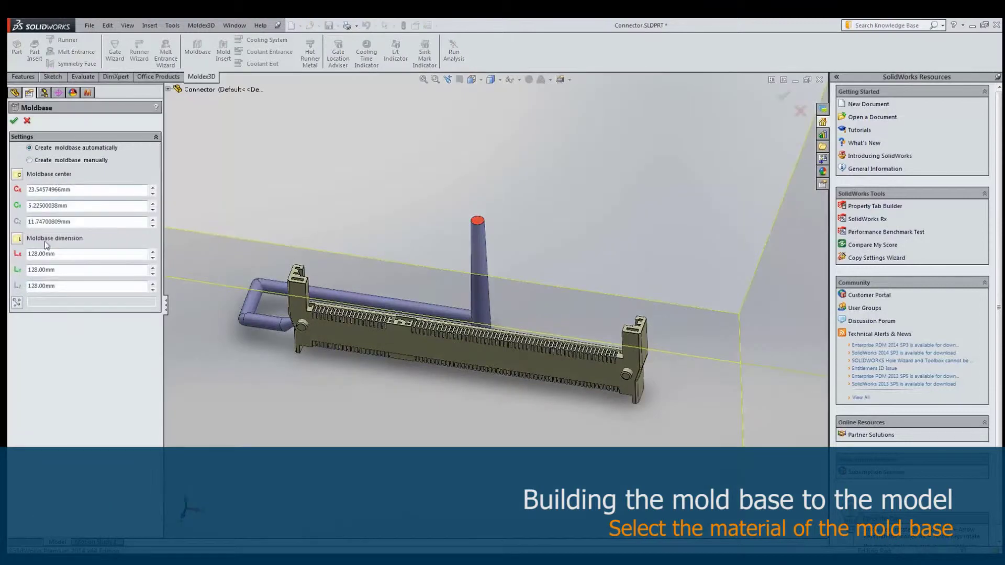
Give the auto-sized mold base the ALCOA Metal QC-10 material and confirm it
left_click(17, 303)
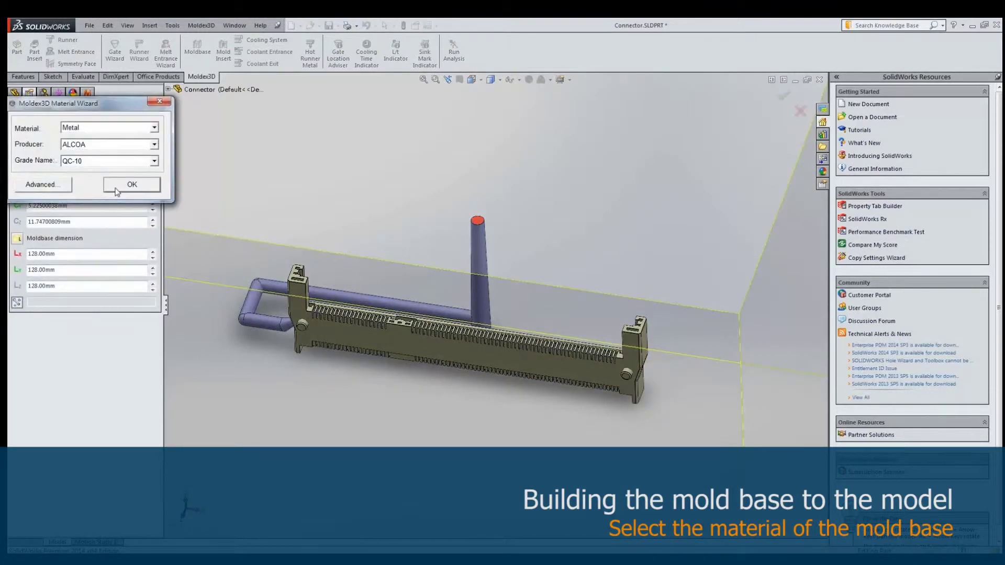
left_click(131, 185)
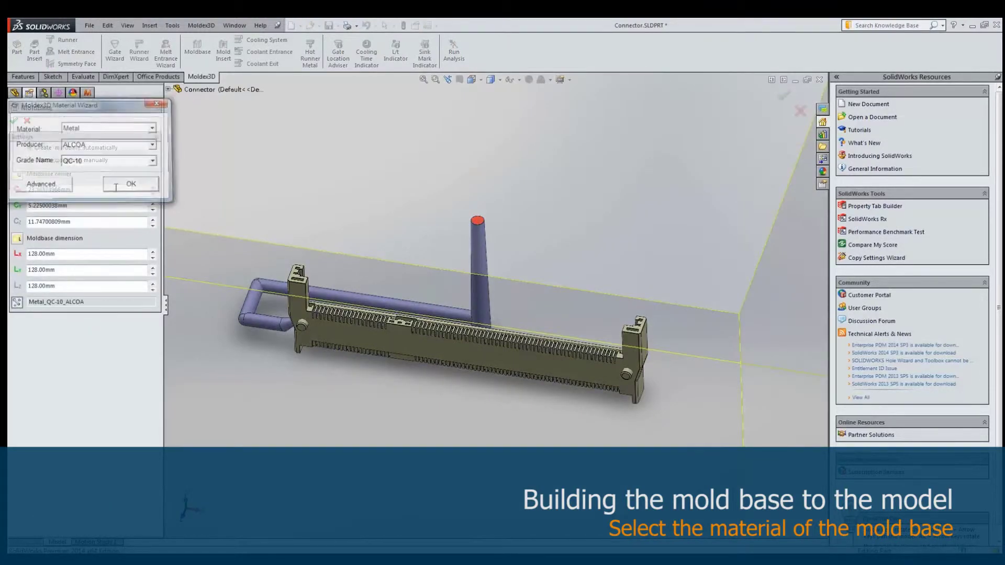
left_click(15, 122)
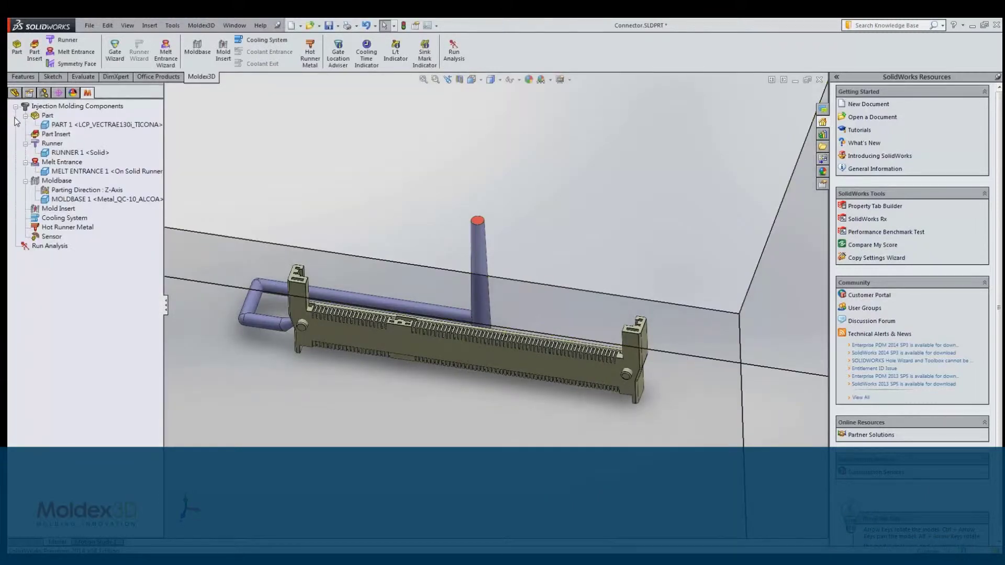
Set a 0.05 s filling time, ensure enough mesh layers, and start the analysis
left_click(49, 247)
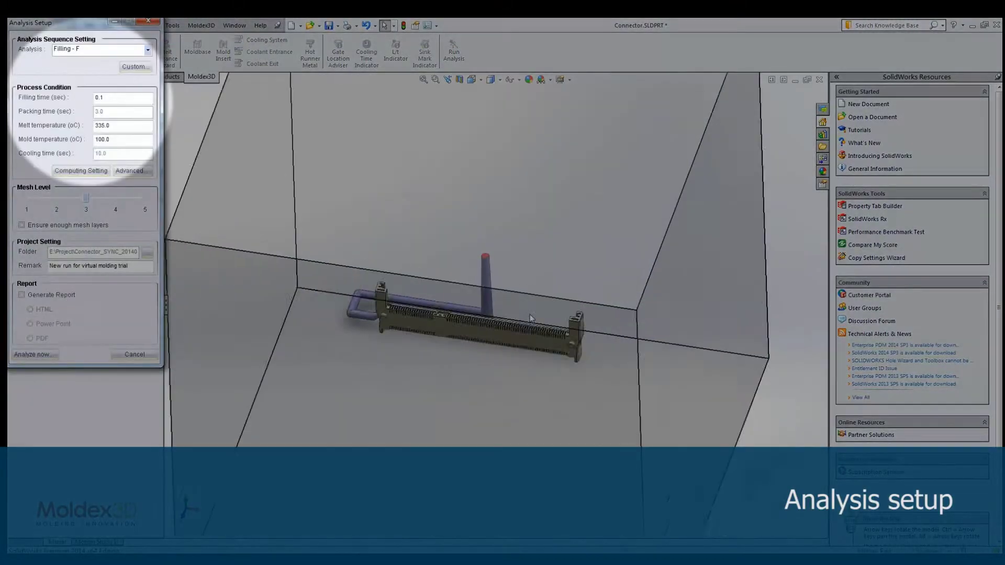
left_click(145, 101)
type("0.05")
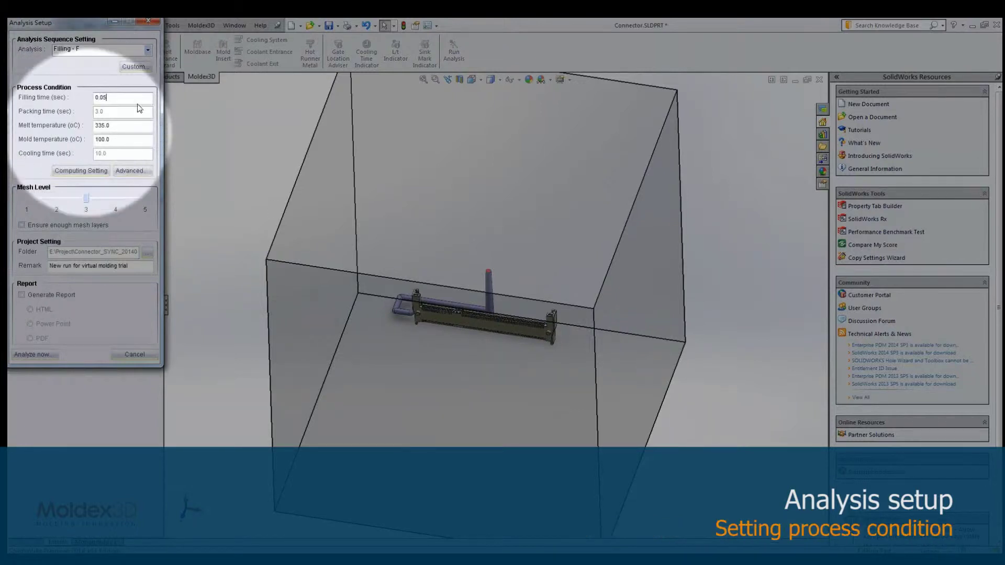
left_click(22, 226)
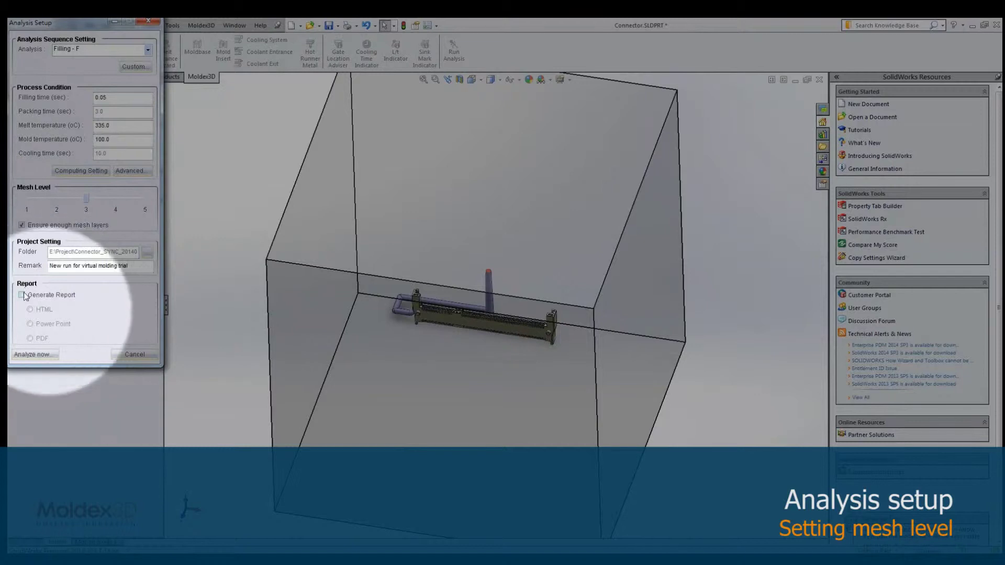
left_click(29, 355)
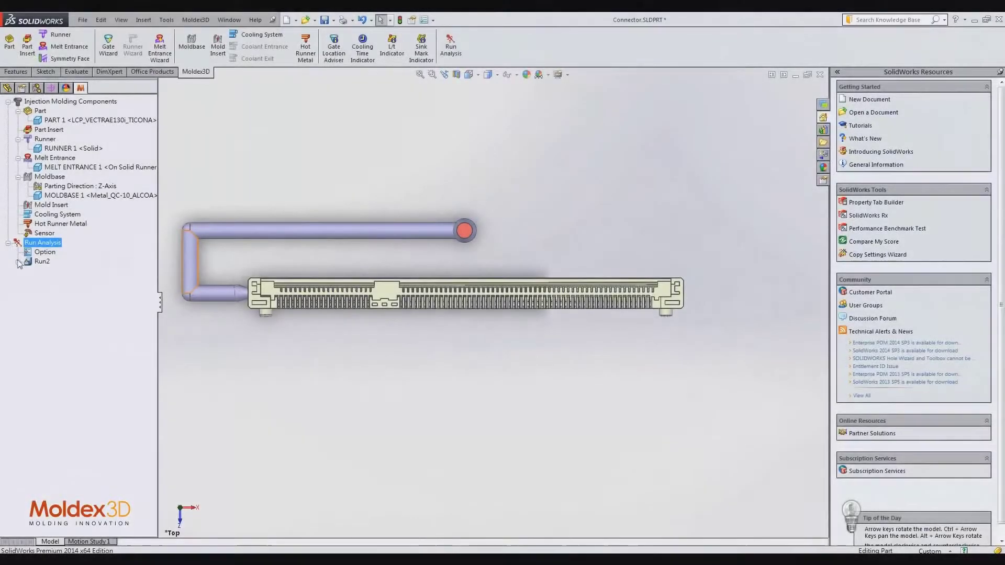
Show Run2's Filling Melt Front Time result and animate it at a 3% step
left_click(18, 262)
left_click(28, 299)
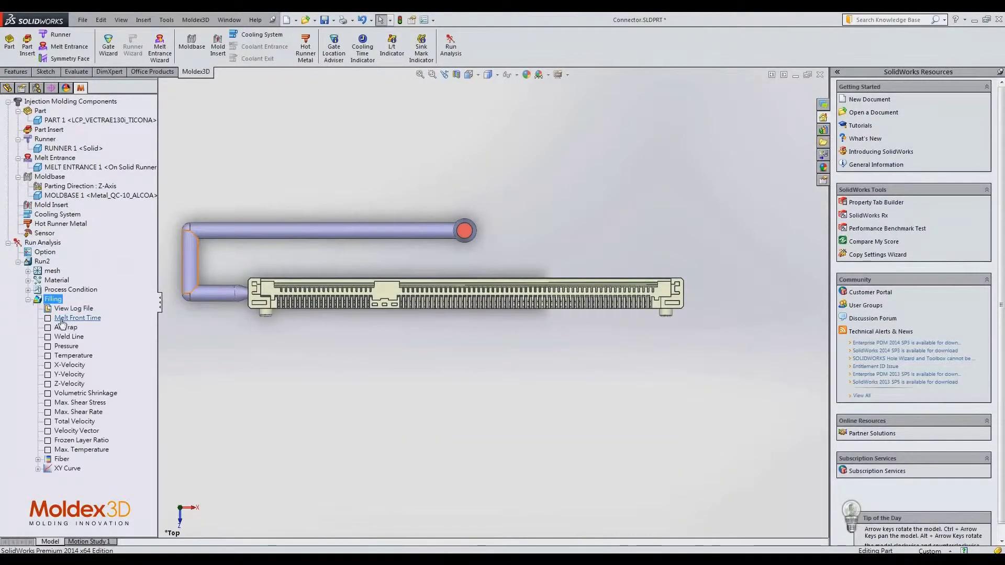
left_click(61, 318)
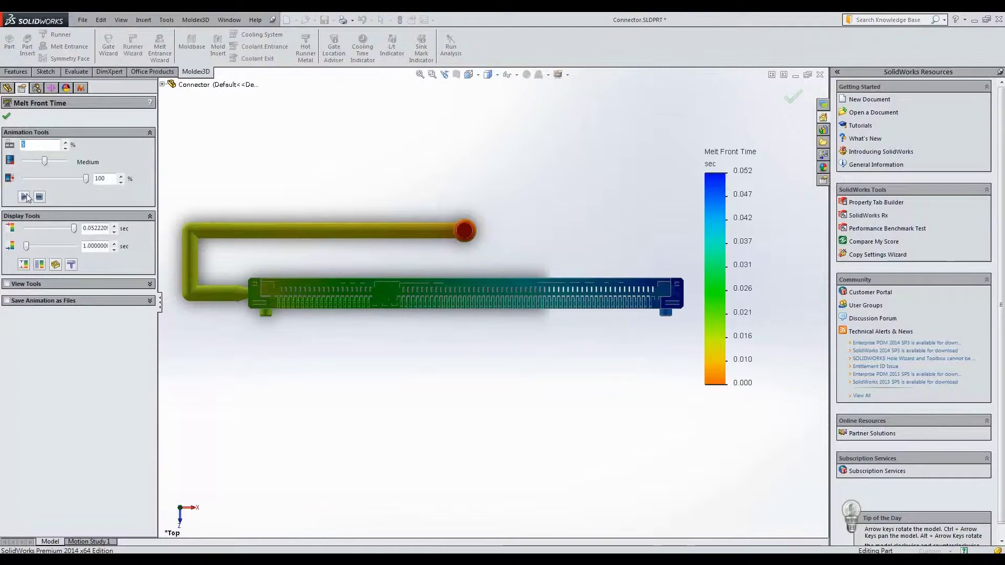
type("3")
left_click(25, 197)
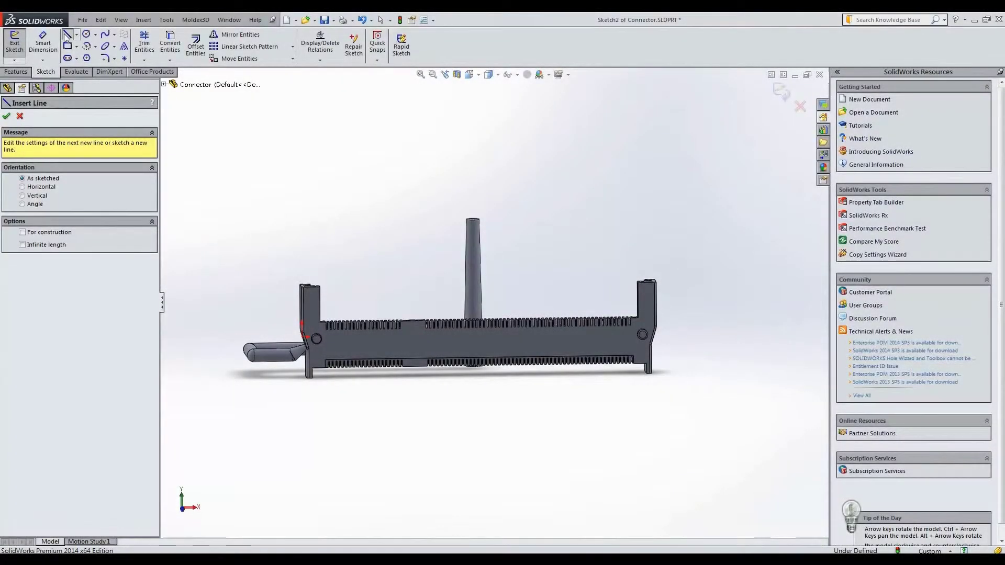
Draw a 0.40-long vertical line up from the wall edge corner
scroll(317, 362, "down", 10)
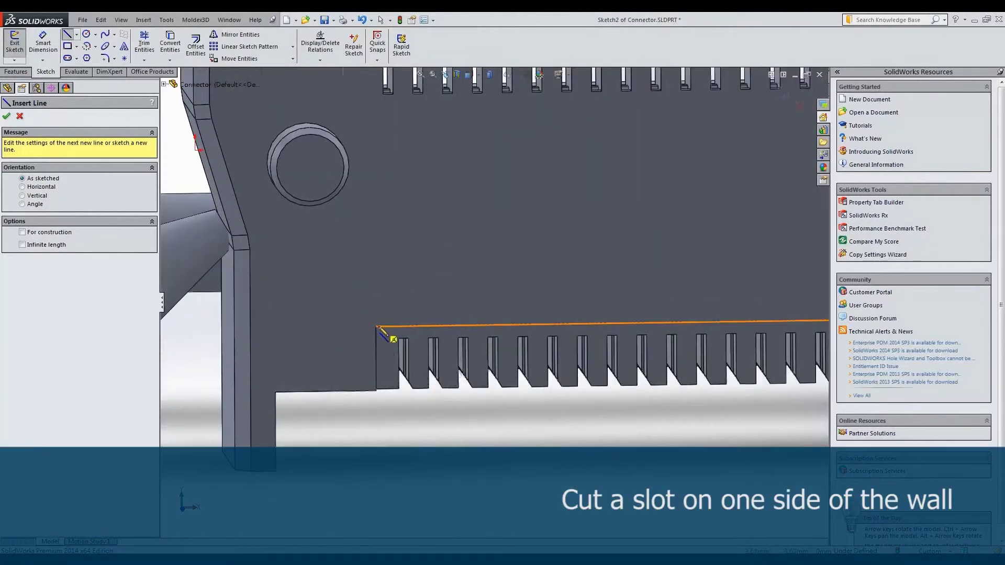
left_click(376, 327)
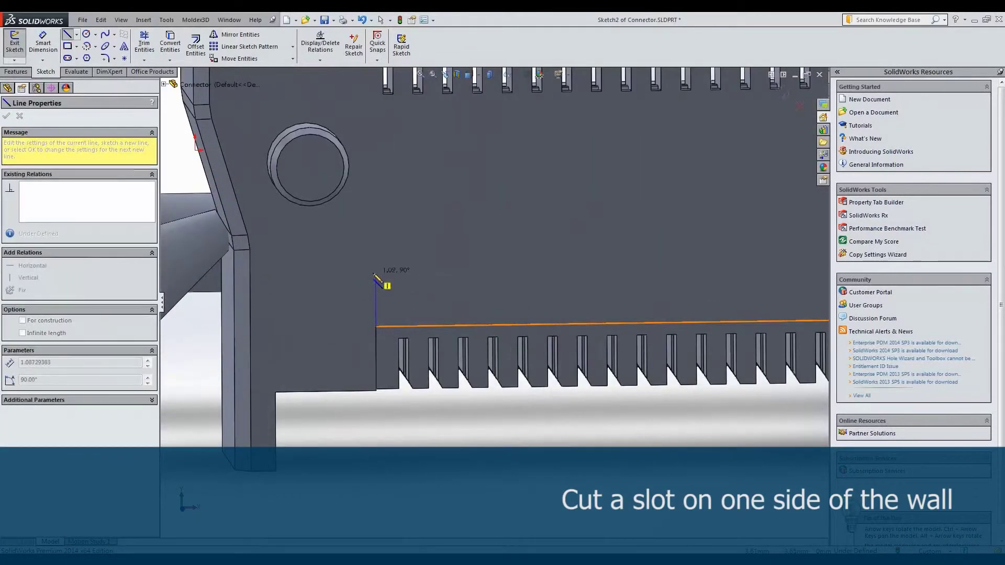
left_click(375, 274)
key("Escape")
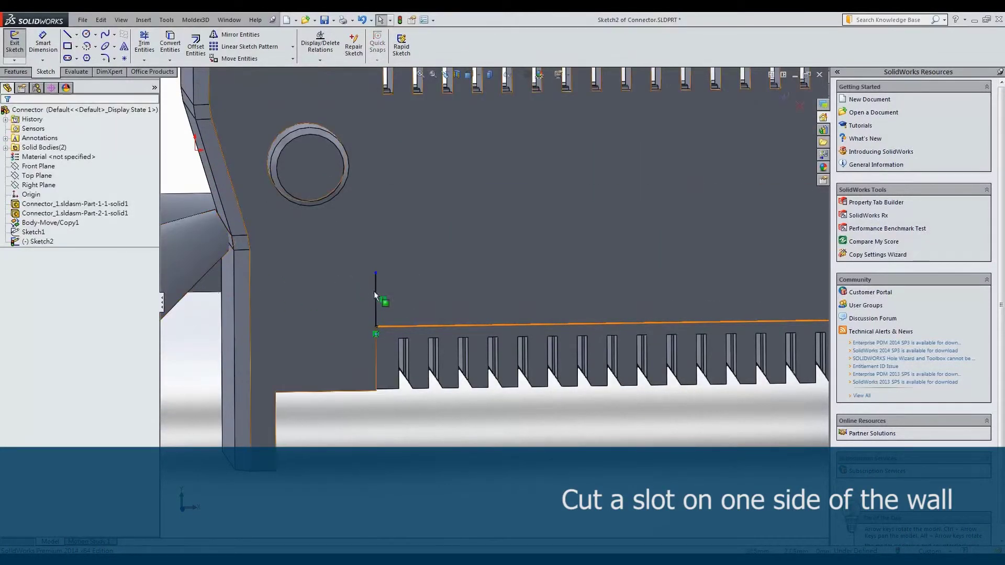
left_click(376, 298)
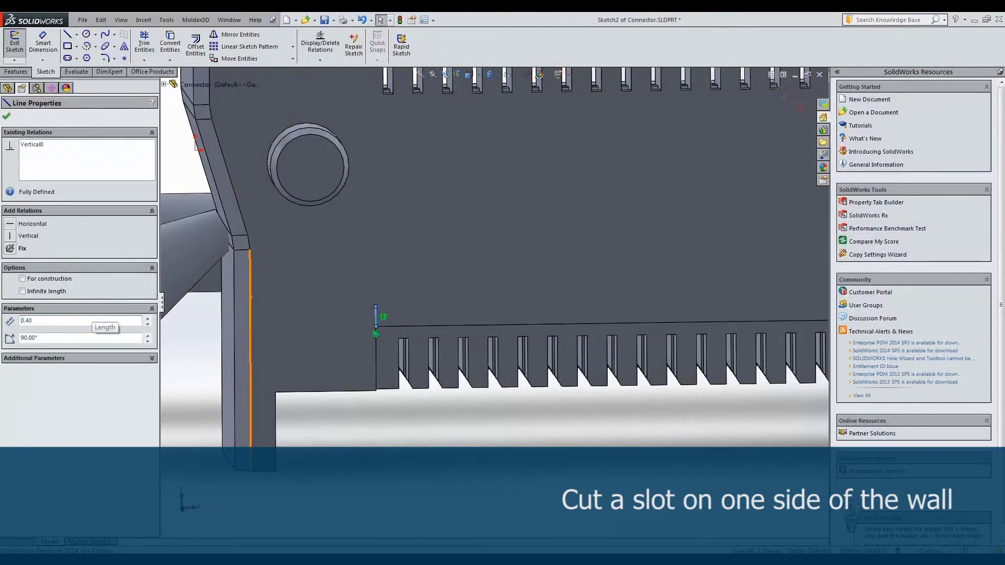
left_click(6, 119)
Sketch the slot rectangle on the wall just above the teeth
left_click(67, 46)
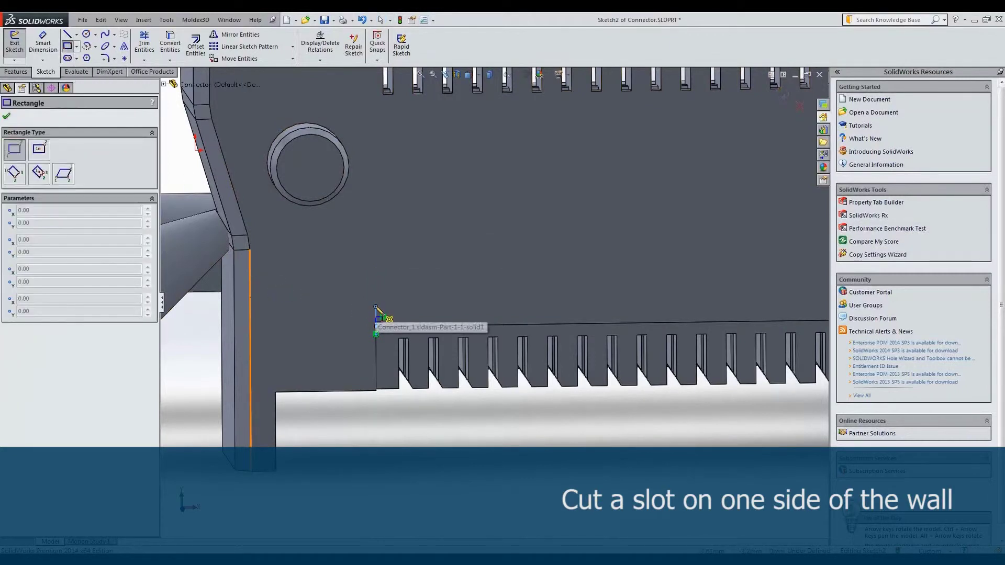
left_click_drag(376, 307, 635, 211)
key("Escape")
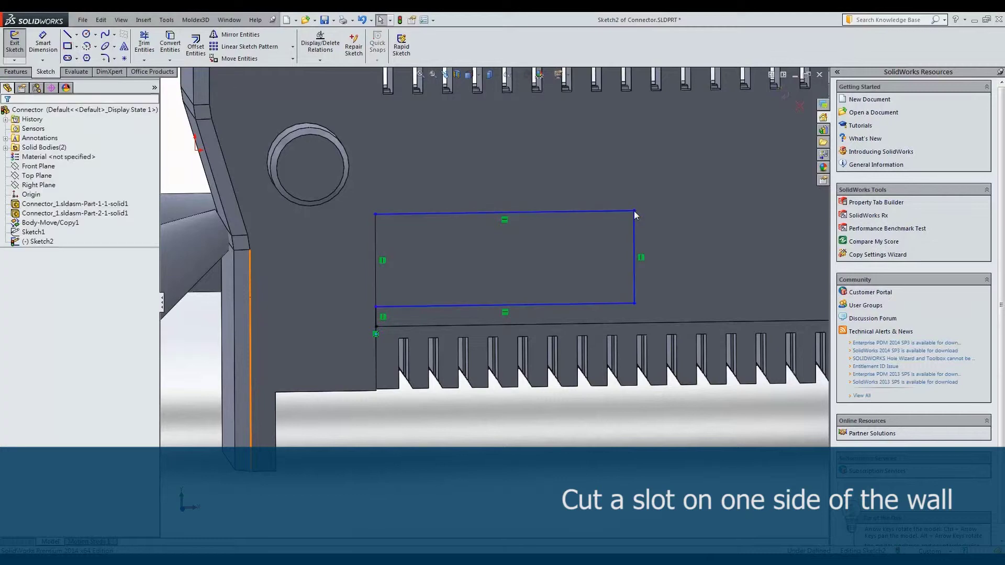
left_click(603, 215)
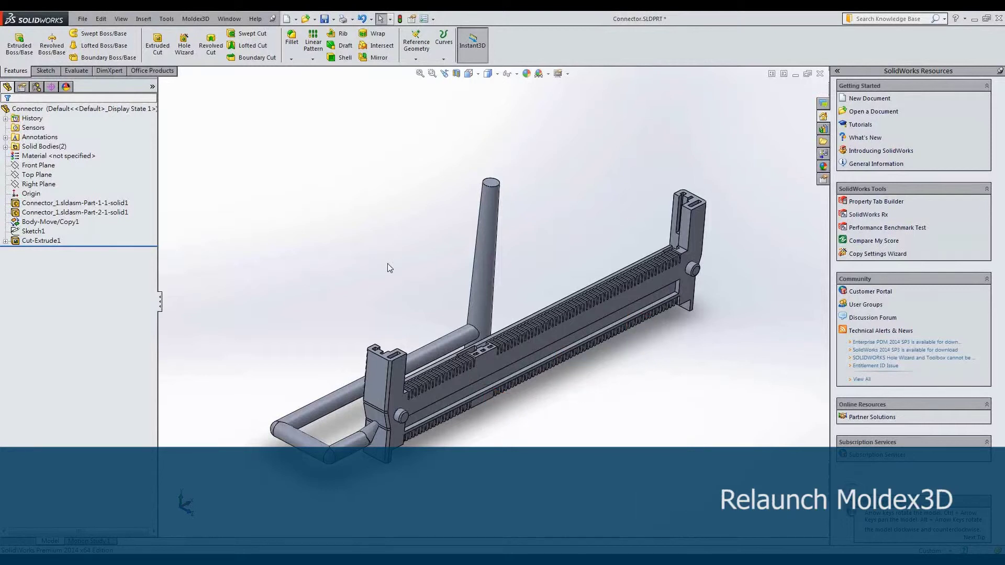
Relaunch eDesignSYNC and set up a new Full Analysis - C F P C W run
left_click(195, 19)
left_click(199, 34)
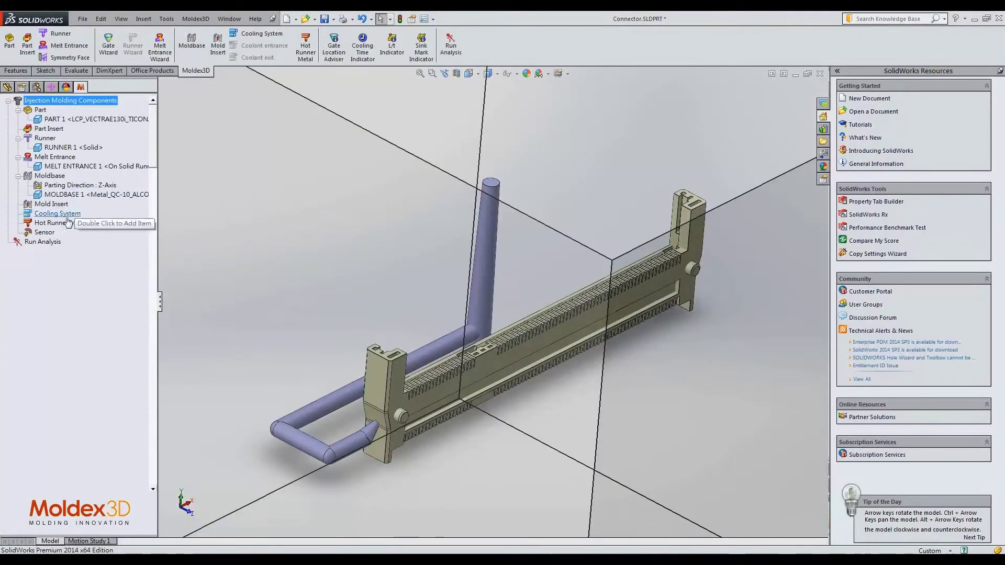
left_click(55, 243)
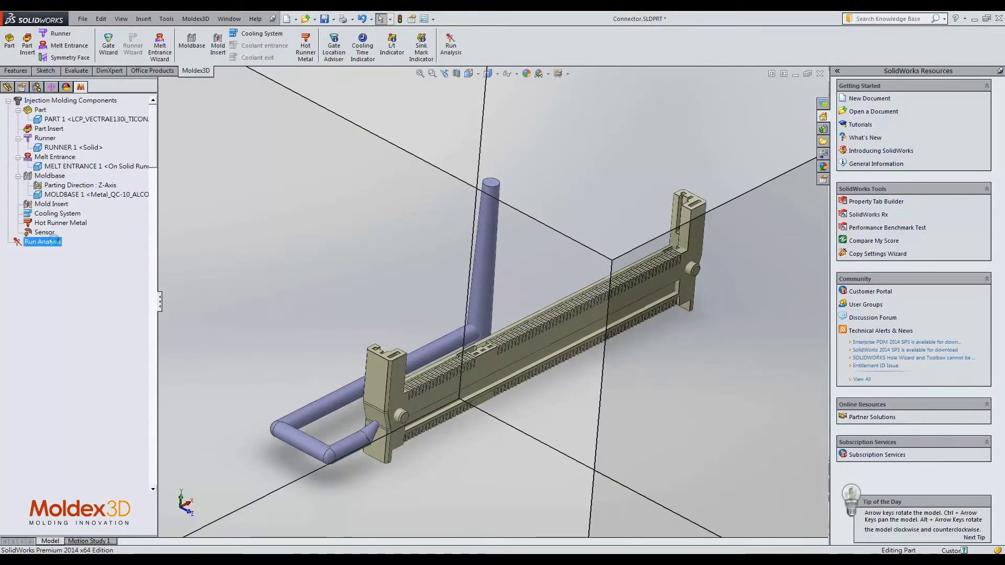
double_click(55, 243)
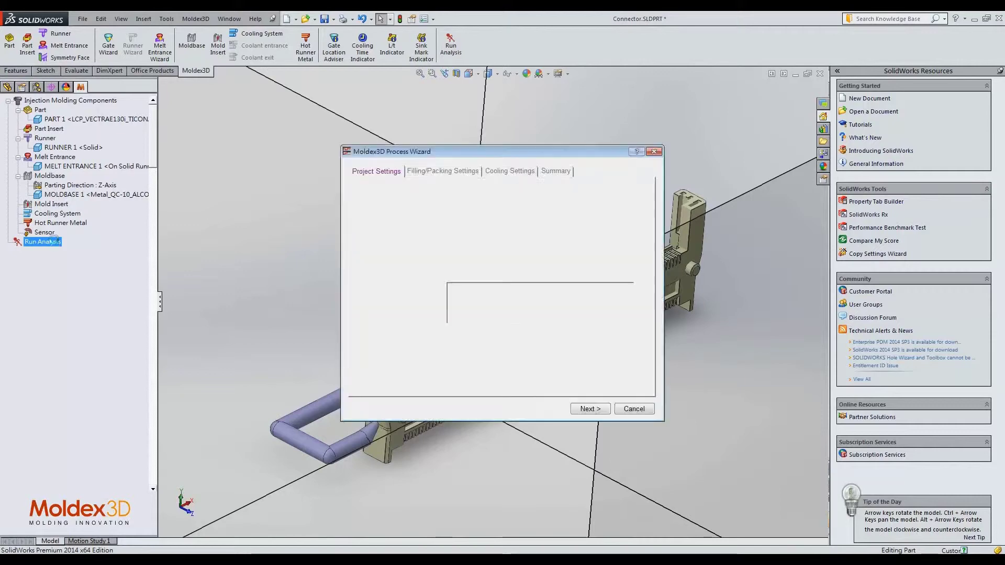
left_click(141, 43)
left_click(116, 86)
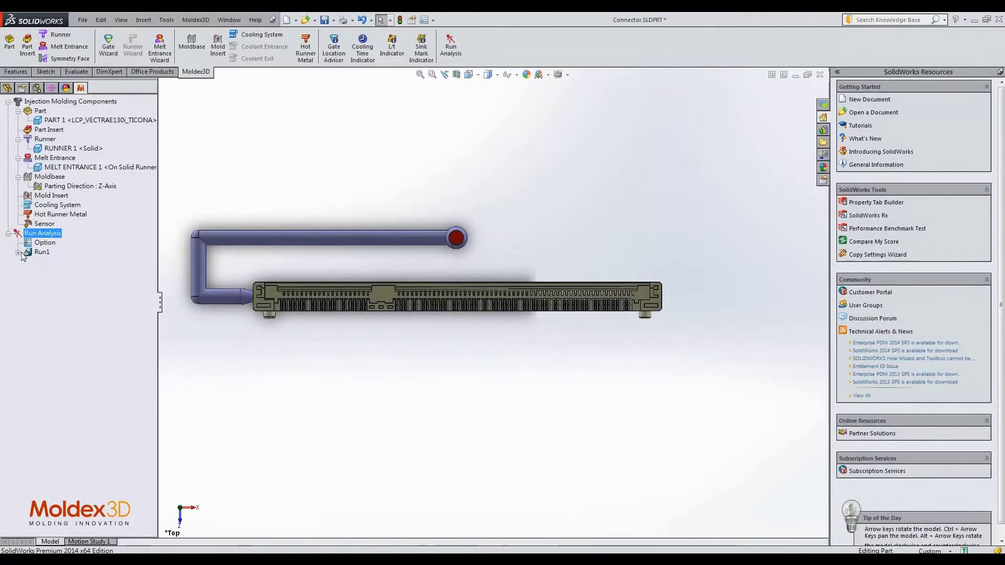
Display Run1's Melt Front Time on the slotted connector and play its filling animation
left_click(19, 252)
double_click(35, 291)
left_click(70, 310)
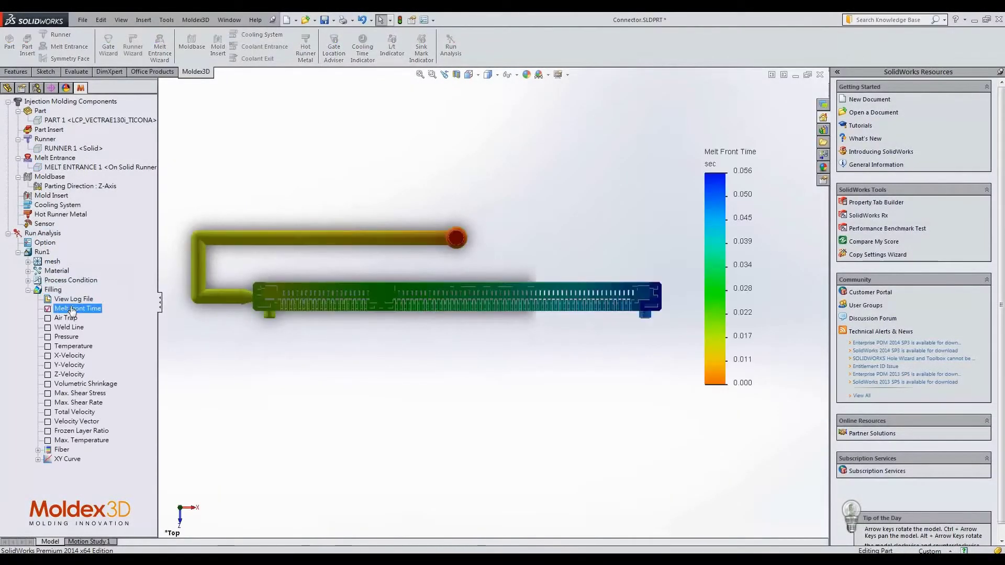
right_click(78, 312)
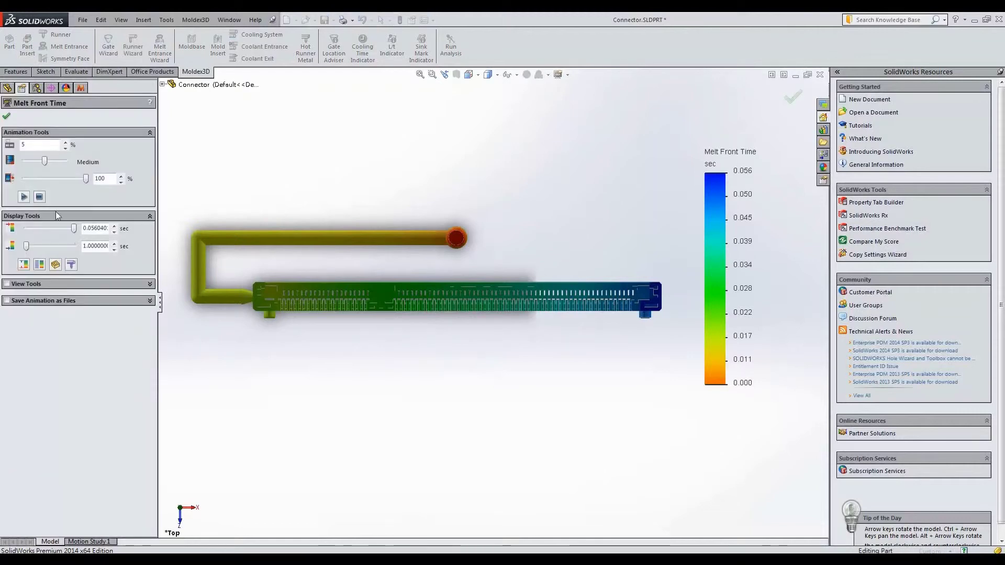
left_click(23, 197)
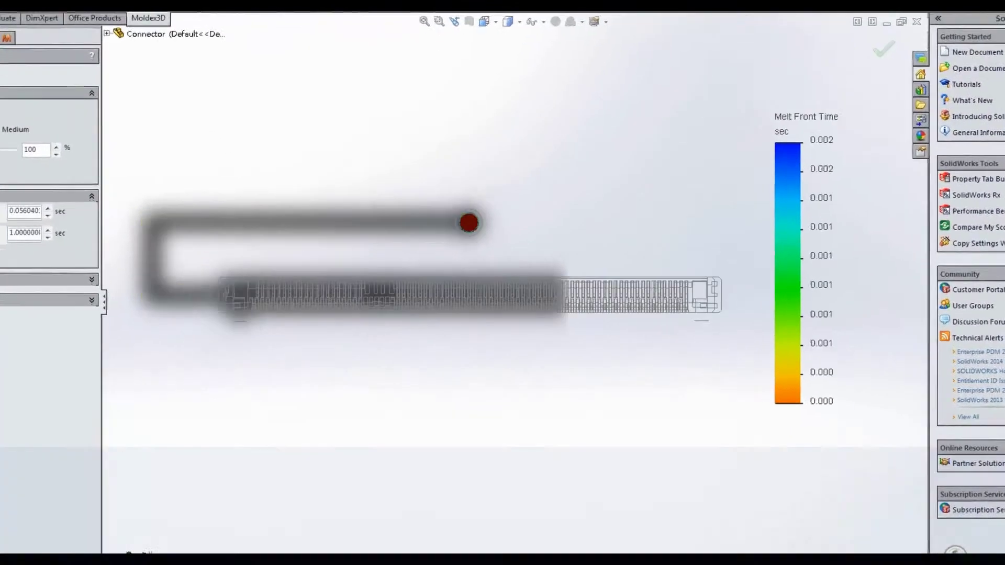